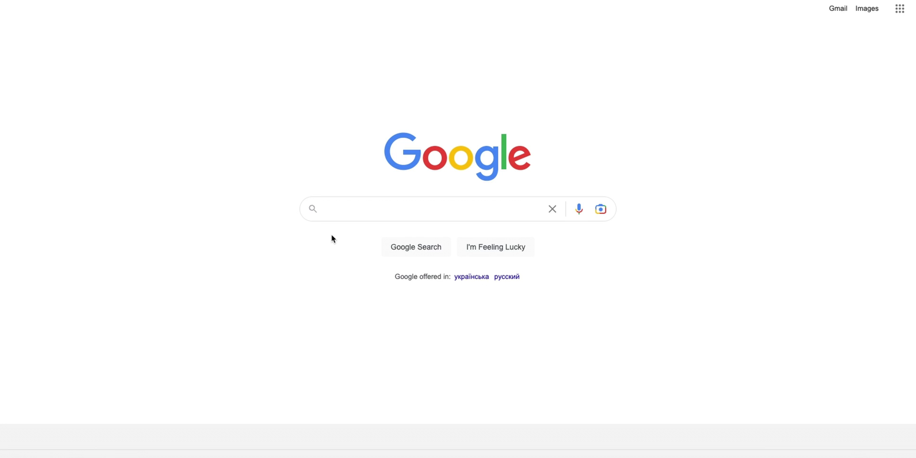
Run a Google search for 'dng converter'.
{"action": "left_click", "coordinate": [338, 213]}
{"action": "type", "text": "dn"}
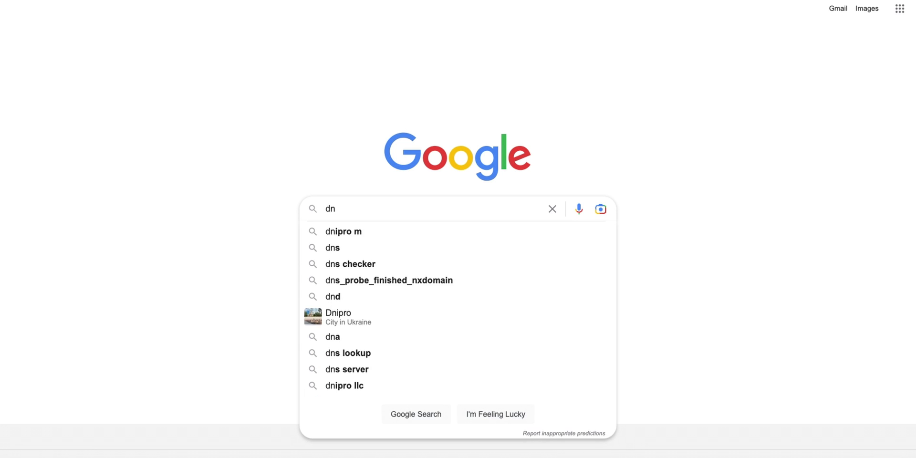
{"action": "type", "text": "g conve"}
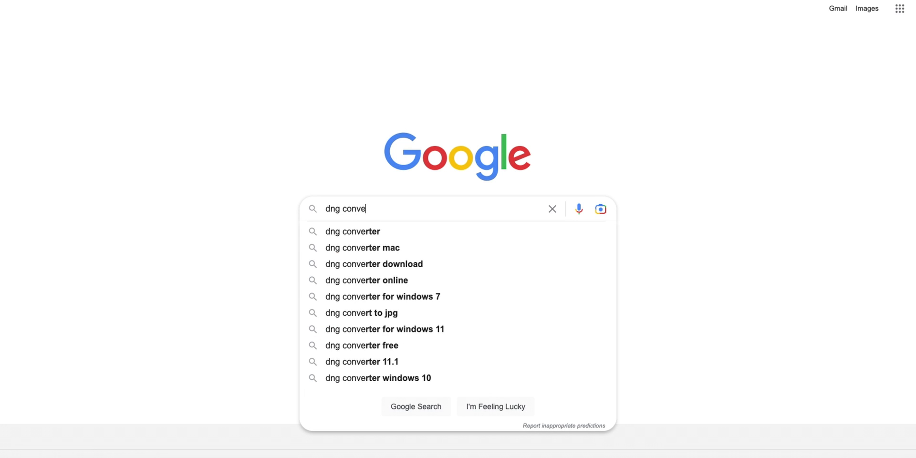
{"action": "type", "text": "rter\\"}
{"action": "key", "text": "Return"}
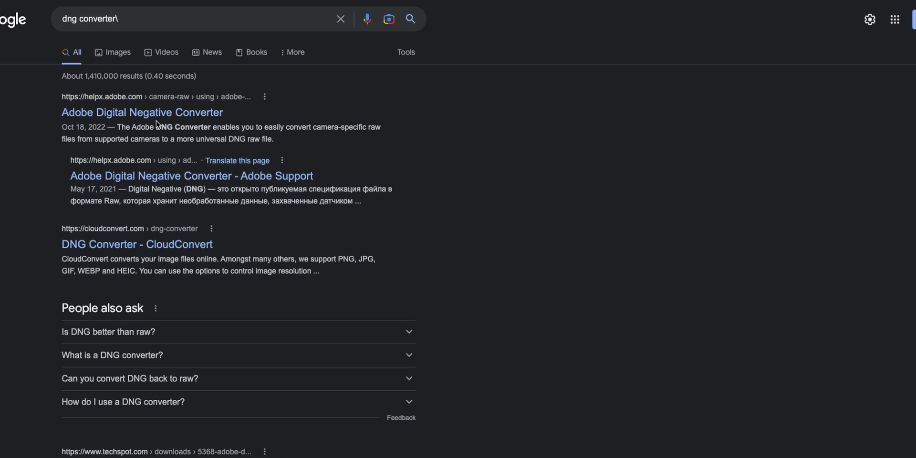
Open Adobe's Digital Negative Converter help page and scroll down to its download section.
{"action": "left_click", "coordinate": [158, 114]}
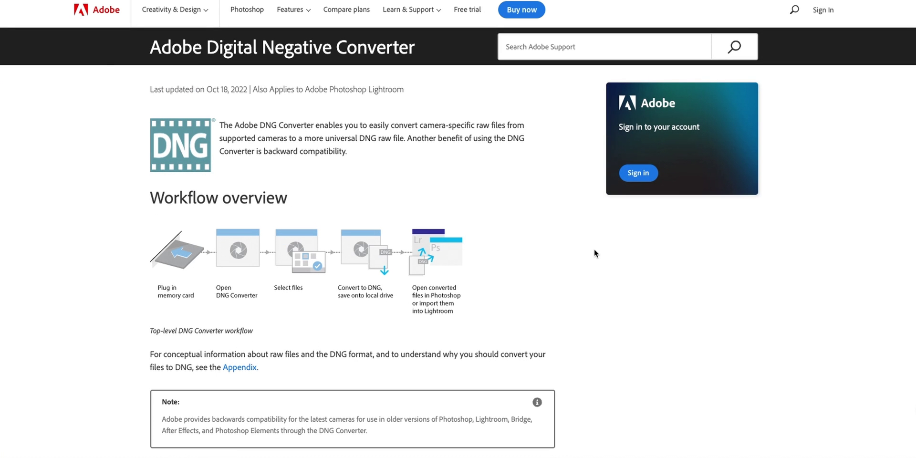
{"action": "scroll", "coordinate": [594, 253], "scroll_direction": "down", "scroll_amount": 5}
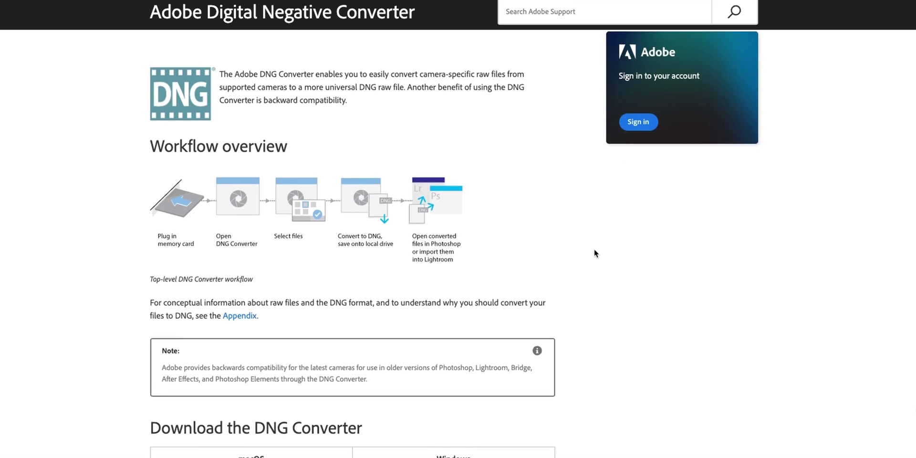
{"action": "scroll", "coordinate": [220, 316], "scroll_direction": "down", "scroll_amount": 1}
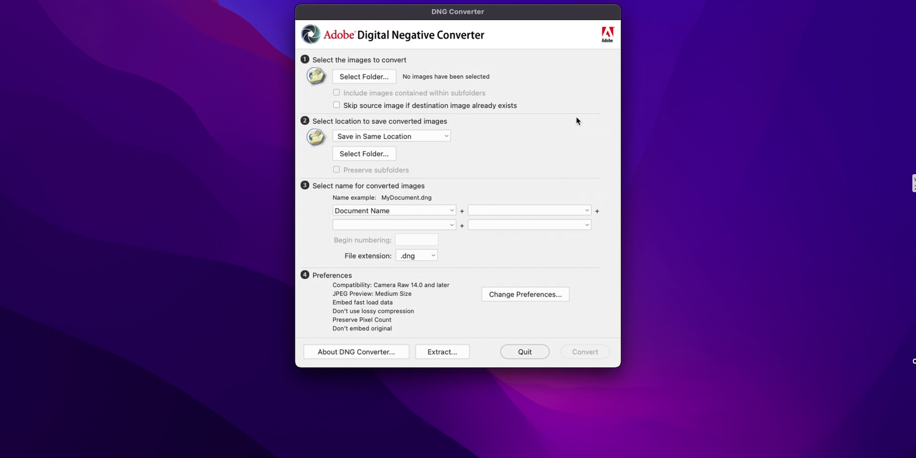
Select the Desktop folder wetransfer_raws_2023-02-07_2151 as the converter's source images.
{"action": "left_click_drag", "start_coordinate": [444, 57], "coordinate": [363, 75]}
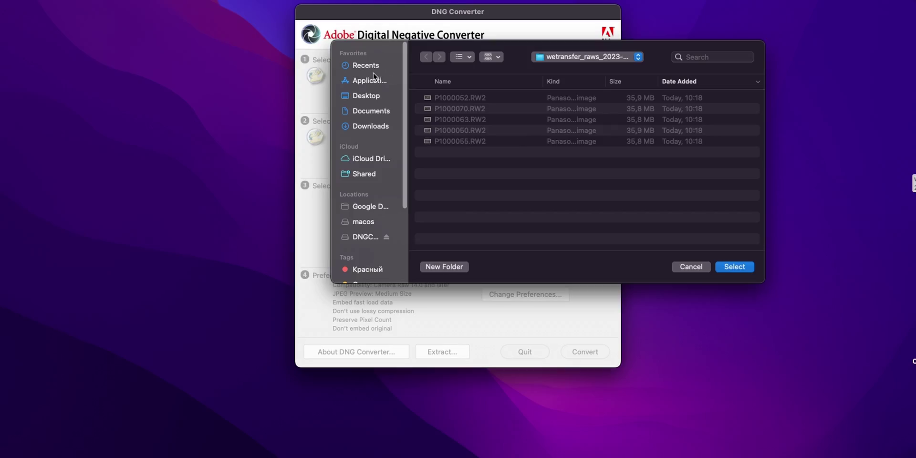
{"action": "left_click", "coordinate": [365, 96]}
{"action": "double_click", "coordinate": [452, 98]}
{"action": "left_click", "coordinate": [732, 267]}
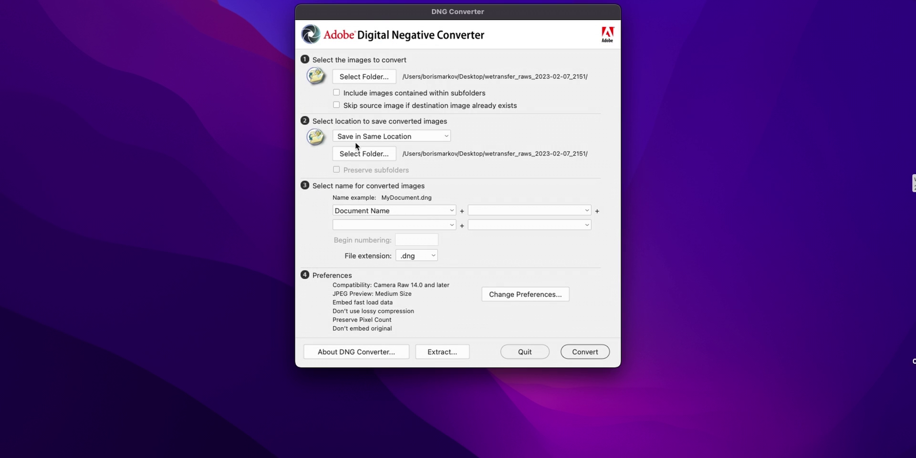
Keep Save in Same Location and convert the five RW2 raws to DNG.
{"action": "left_click", "coordinate": [373, 137]}
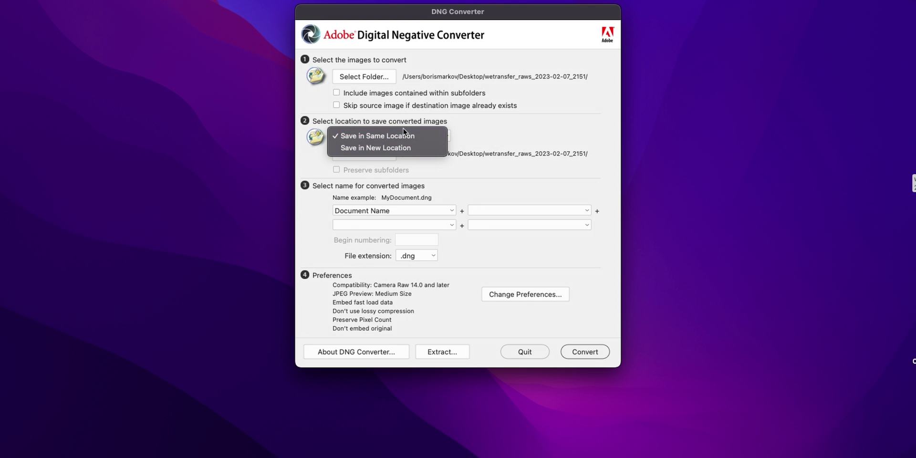
{"action": "left_click", "coordinate": [403, 134]}
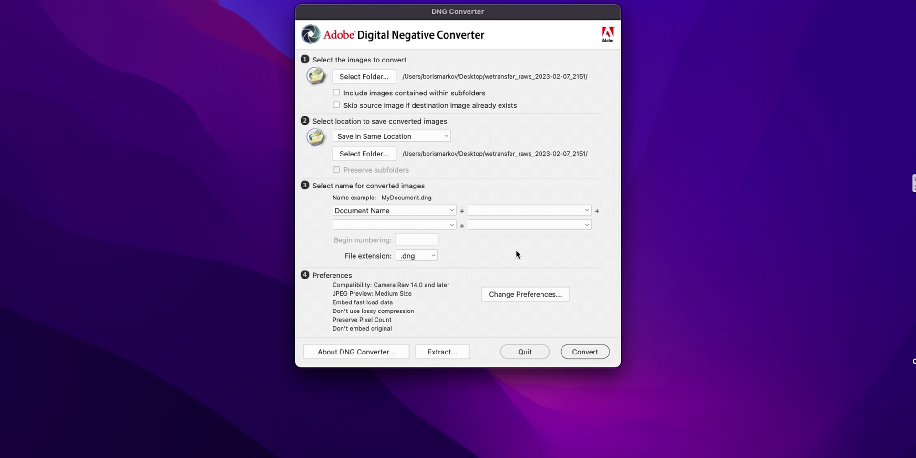
{"action": "left_click", "coordinate": [584, 353]}
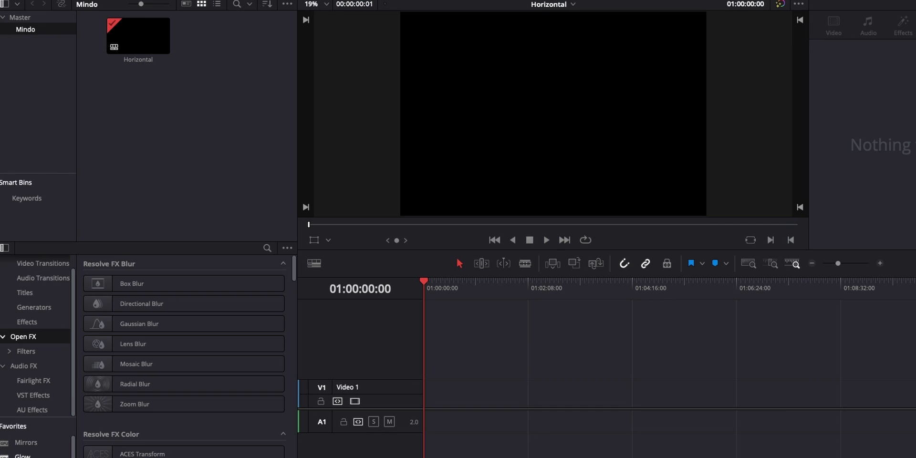
Add the five .dng files, sorted by Kind in Finder, to the Media Pool and track V1.
{"action": "key", "text": "super+Tab"}
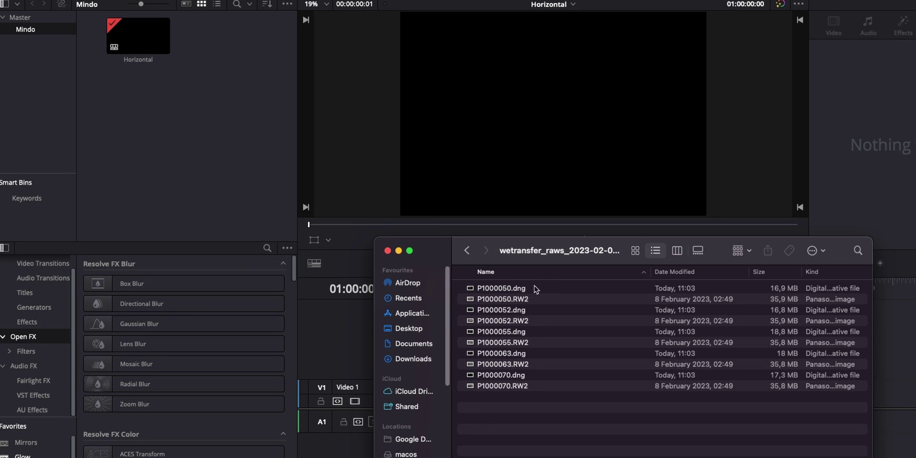
{"action": "left_click", "coordinate": [810, 272]}
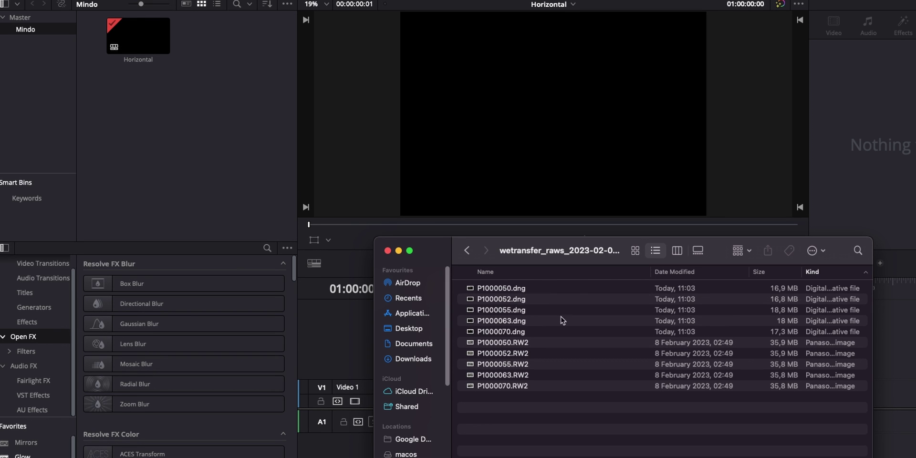
{"action": "left_click", "coordinate": [492, 289]}
{"action": "left_click", "coordinate": [509, 334], "text": "shift"}
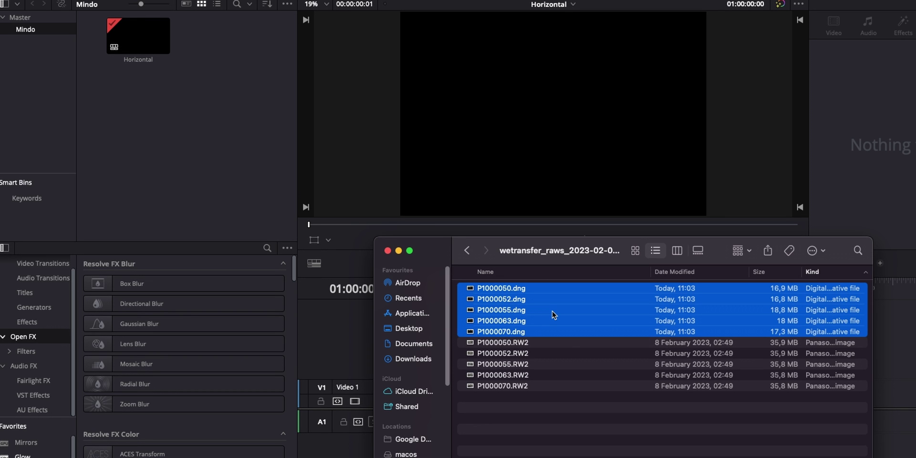
{"action": "left_click_drag", "start_coordinate": [195, 148], "coordinate": [196, 148]}
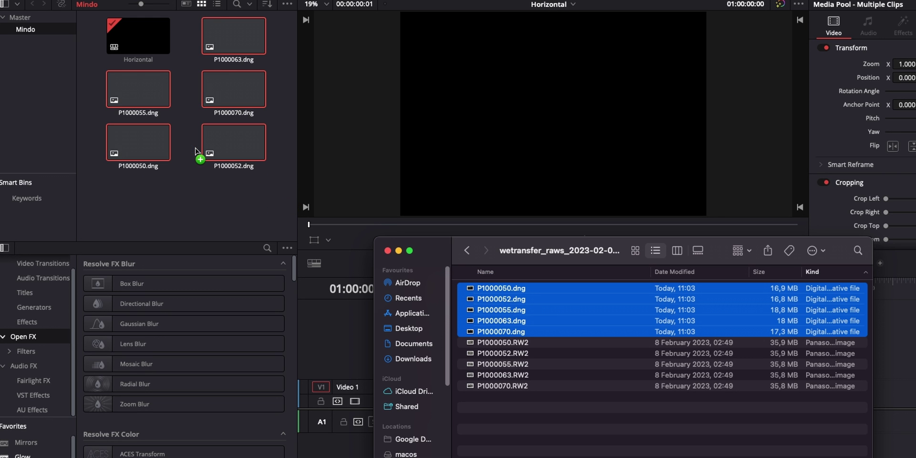
{"action": "left_click", "coordinate": [184, 158]}
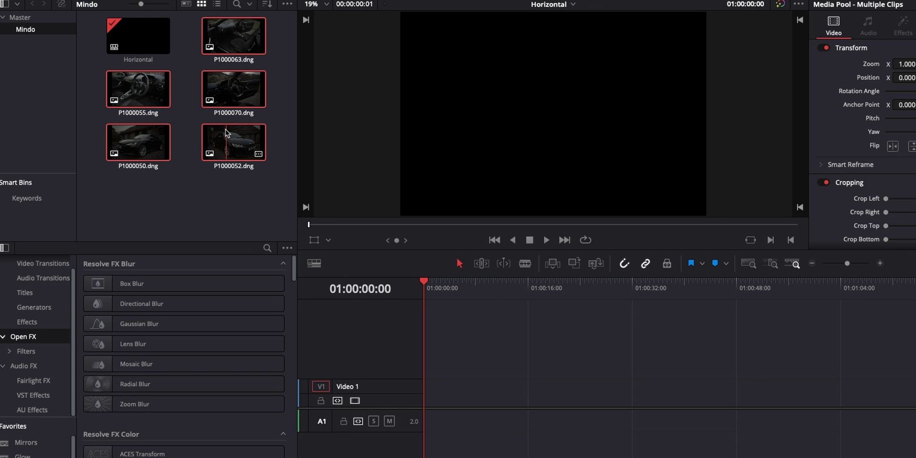
{"action": "left_click_drag", "start_coordinate": [233, 46], "coordinate": [440, 395]}
On the Color page, set Camera Raw Decode Using to Clip and Exposure to 2.65.
{"action": "key", "text": "shift+6"}
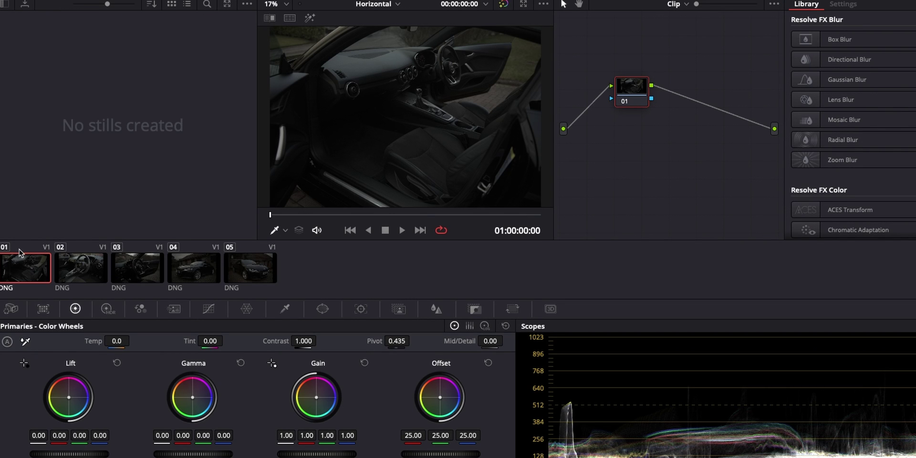
{"action": "left_click", "coordinate": [11, 309]}
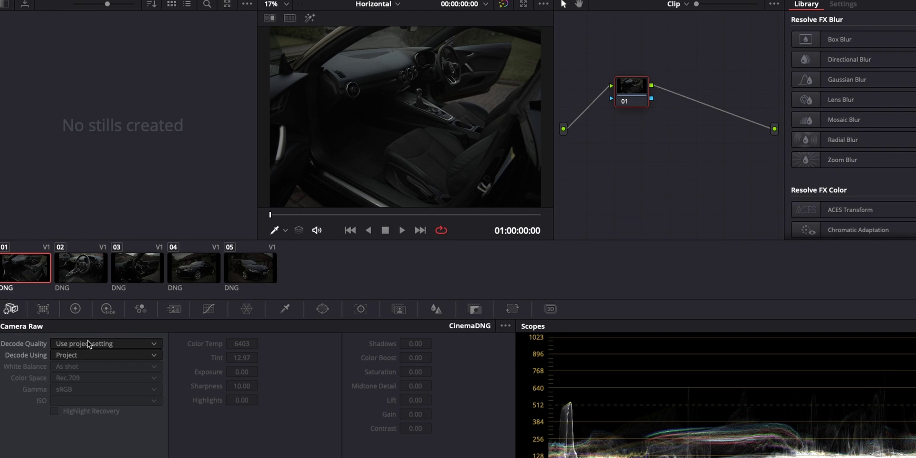
{"action": "left_click", "coordinate": [87, 357]}
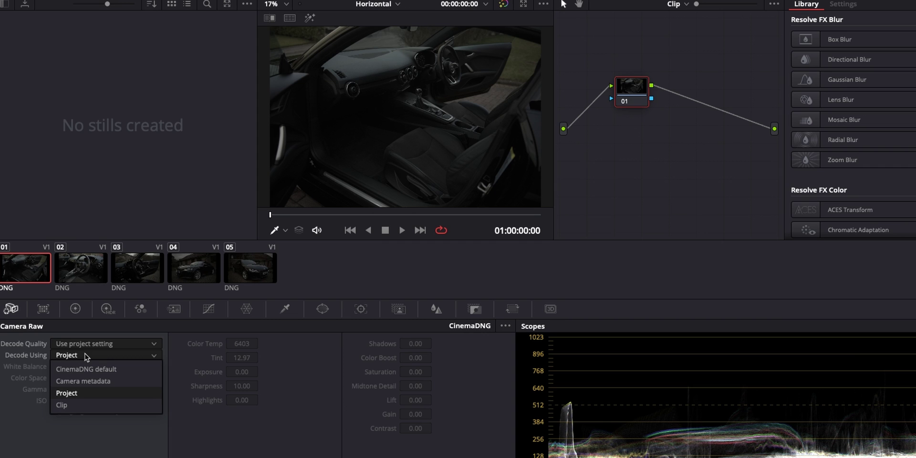
{"action": "left_click", "coordinate": [79, 404]}
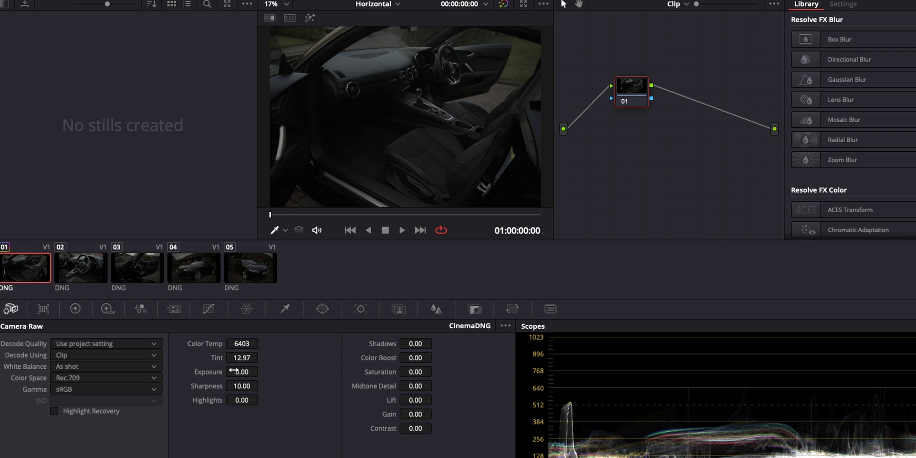
{"action": "left_click_drag", "start_coordinate": [242, 371], "coordinate": [263, 371]}
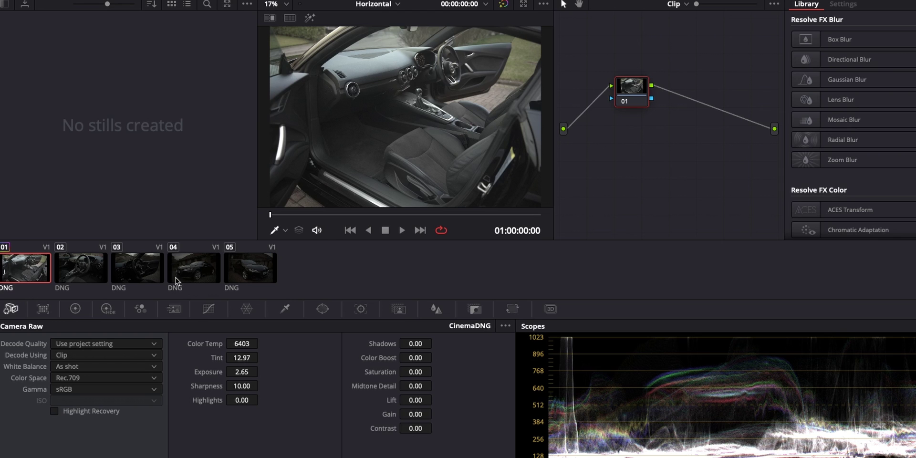
Add custom curve points that pull the shadows down and lift the midtones.
{"action": "left_click", "coordinate": [209, 309]}
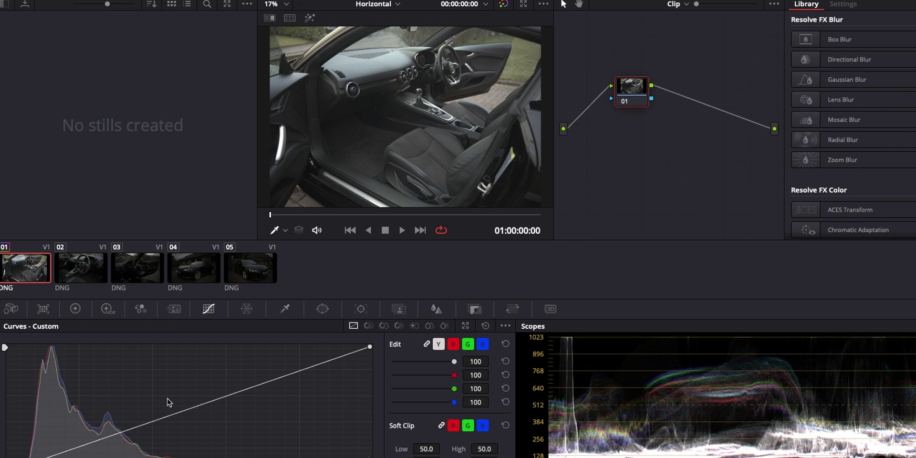
{"action": "left_click_drag", "start_coordinate": [101, 438], "coordinate": [102, 448]}
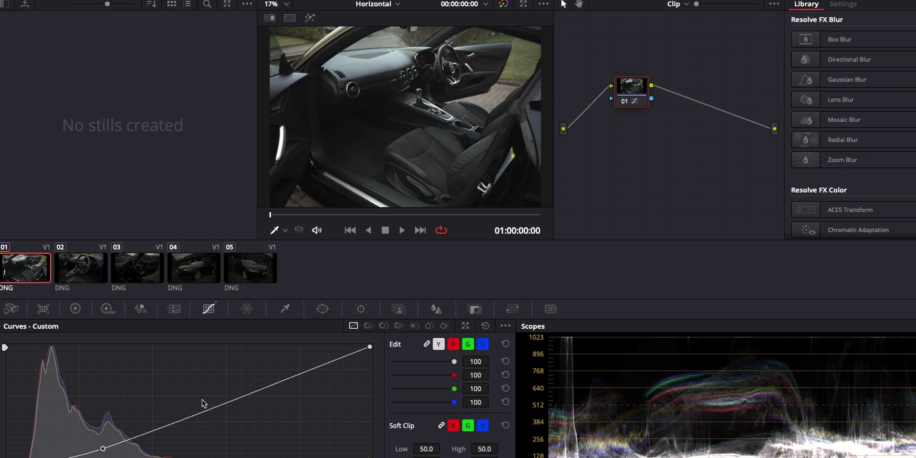
{"action": "left_click_drag", "start_coordinate": [221, 406], "coordinate": [220, 397]}
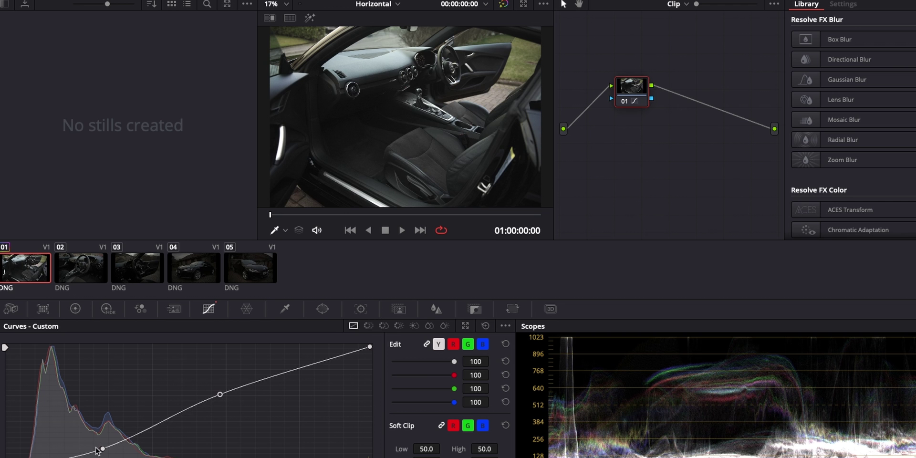
{"action": "left_click_drag", "start_coordinate": [97, 449], "coordinate": [99, 445]}
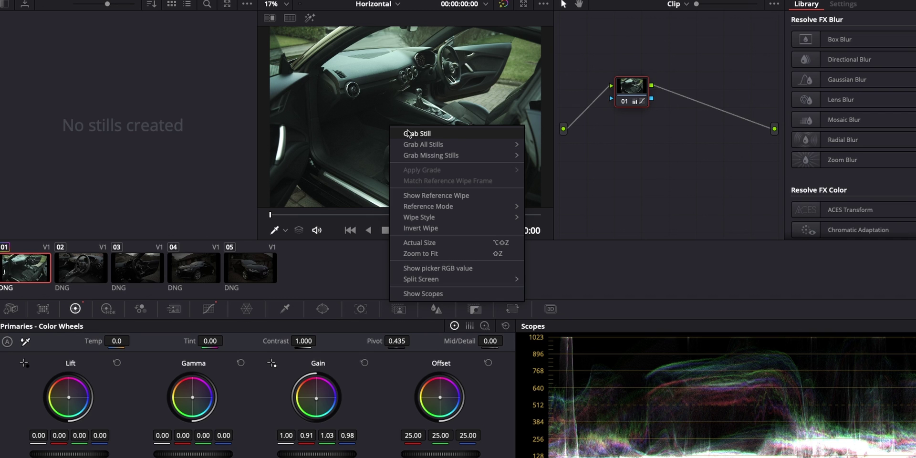
Grab the graded frame as gallery still 1.1.1 and choose Export on it.
{"action": "left_click", "coordinate": [409, 134]}
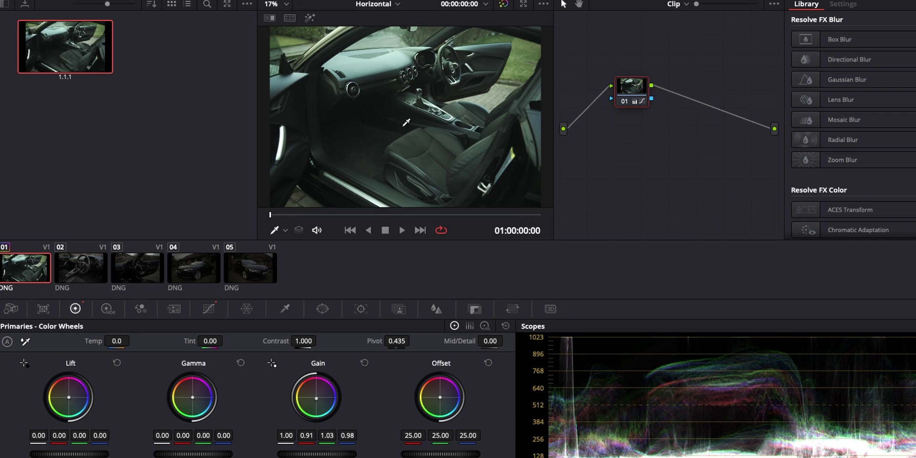
{"action": "right_click", "coordinate": [35, 66]}
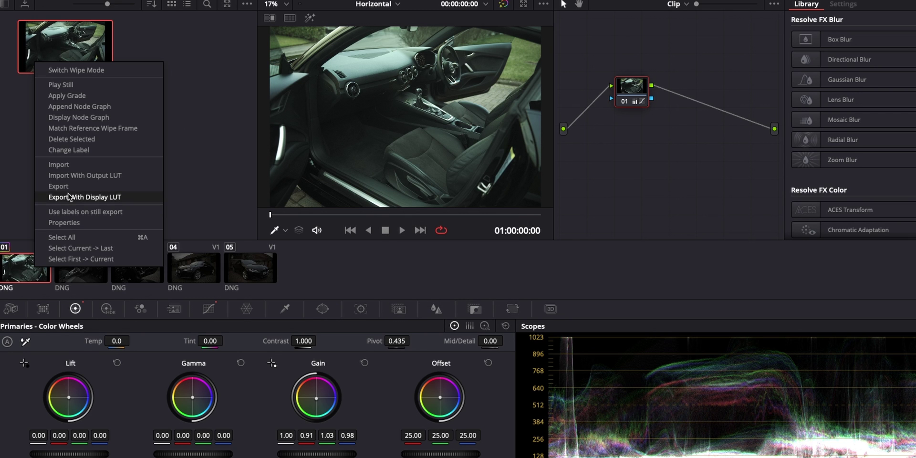
{"action": "left_click", "coordinate": [70, 188]}
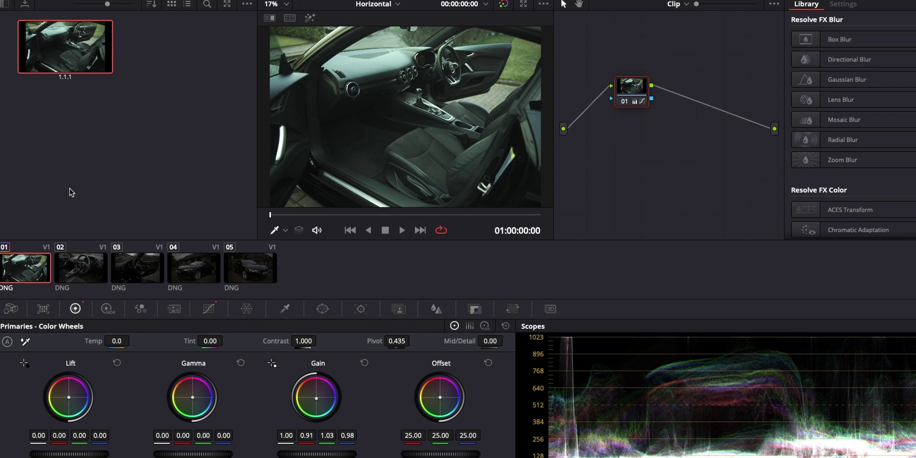